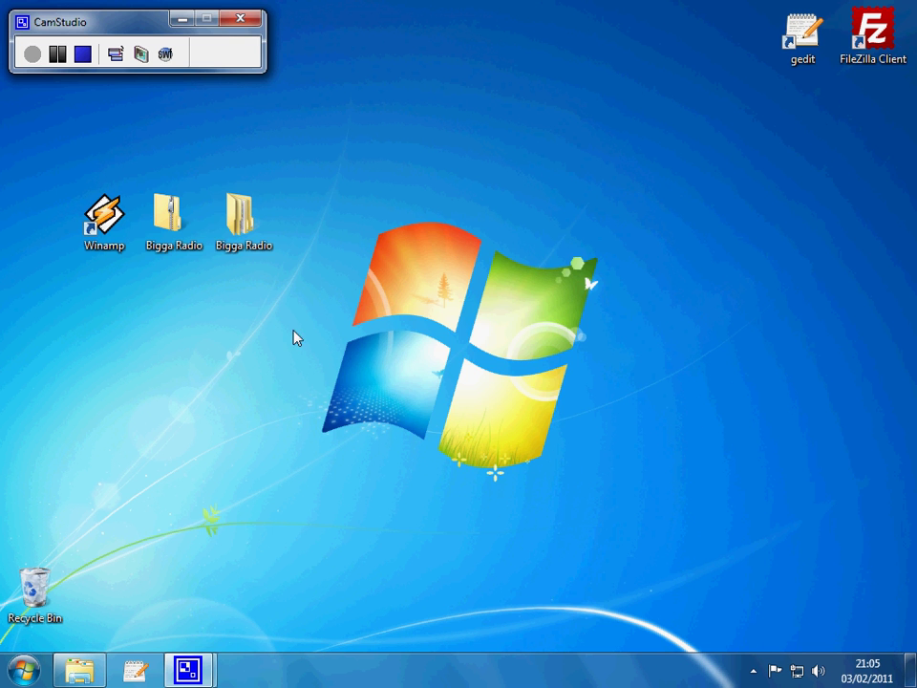
# Launch the shoutcast-dsp-1-9-0-windows installer from the inner Bigga Radio folder on the desktop.
pyautogui.doubleClick(253, 222)
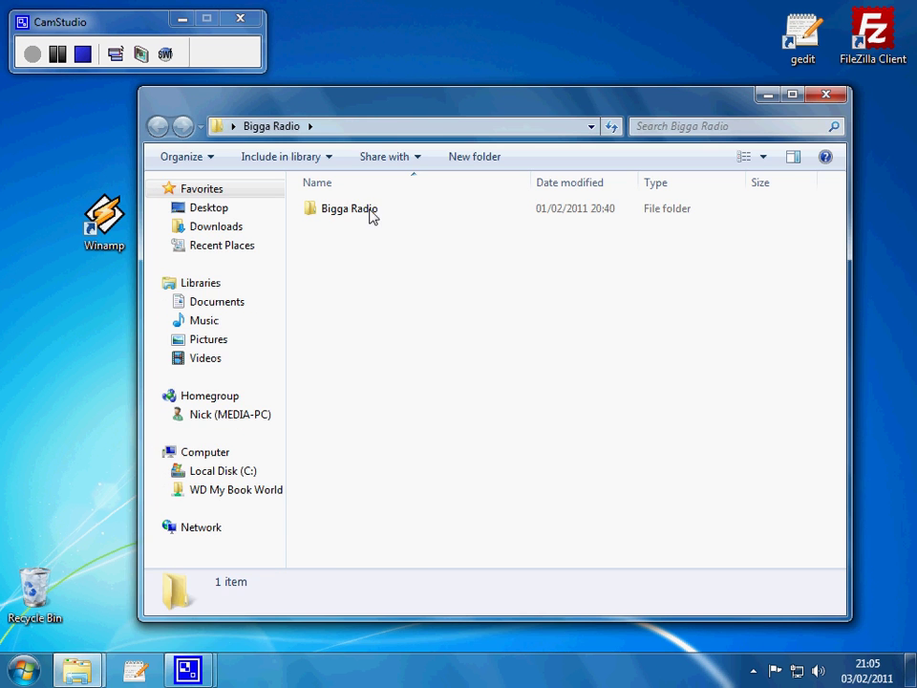
pyautogui.doubleClick(371, 212)
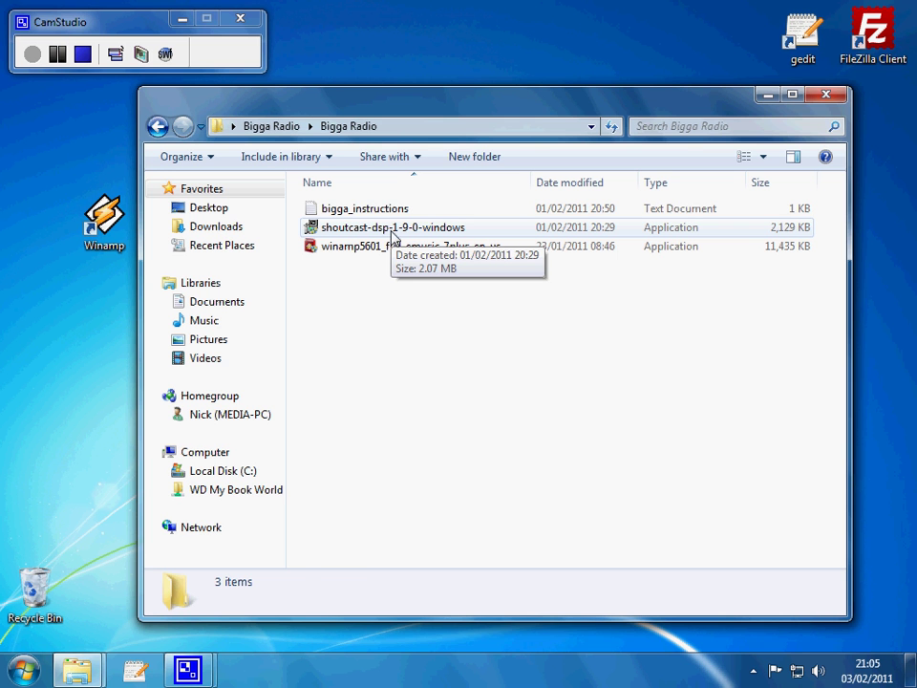
pyautogui.click(392, 232)
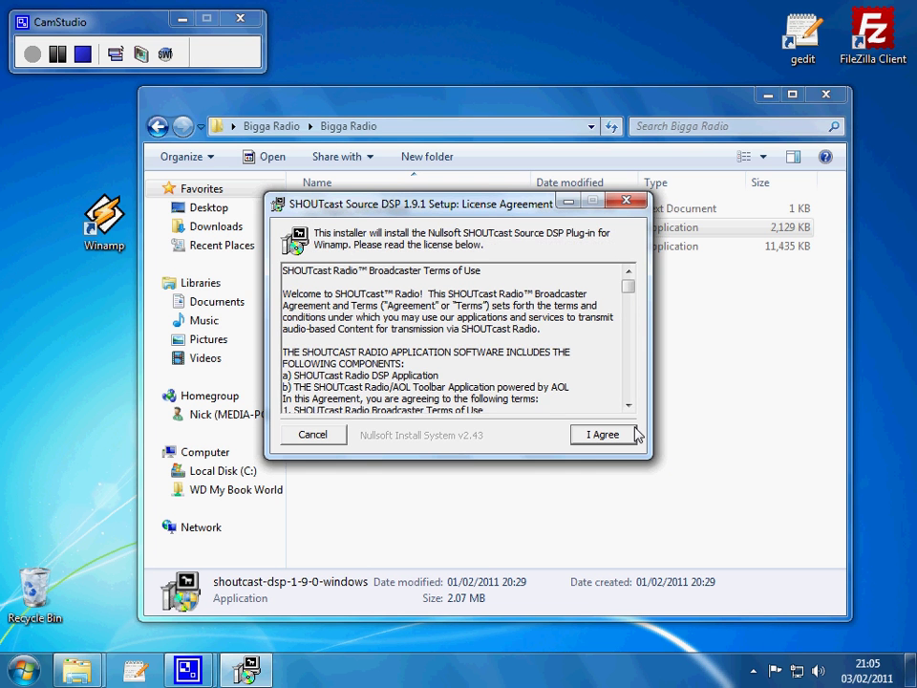
# Accept the license and install the SHOUTcast Source DSP into C:\Program Files\Winamp\ without the SHOUTcast Toolbar for IE or Firefox.
pyautogui.click(631, 434)
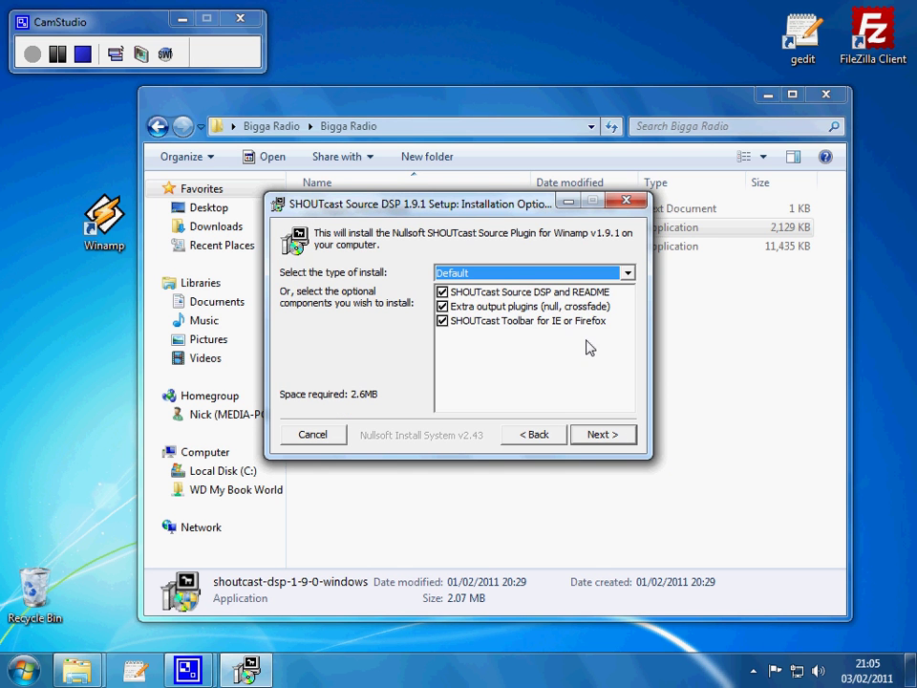
pyautogui.click(444, 322)
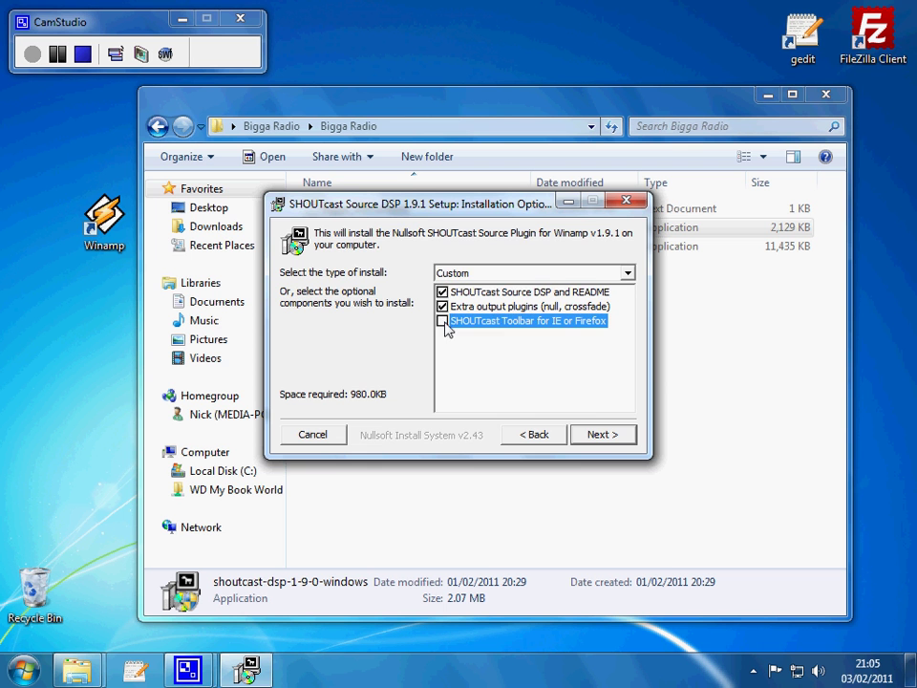
pyautogui.click(601, 434)
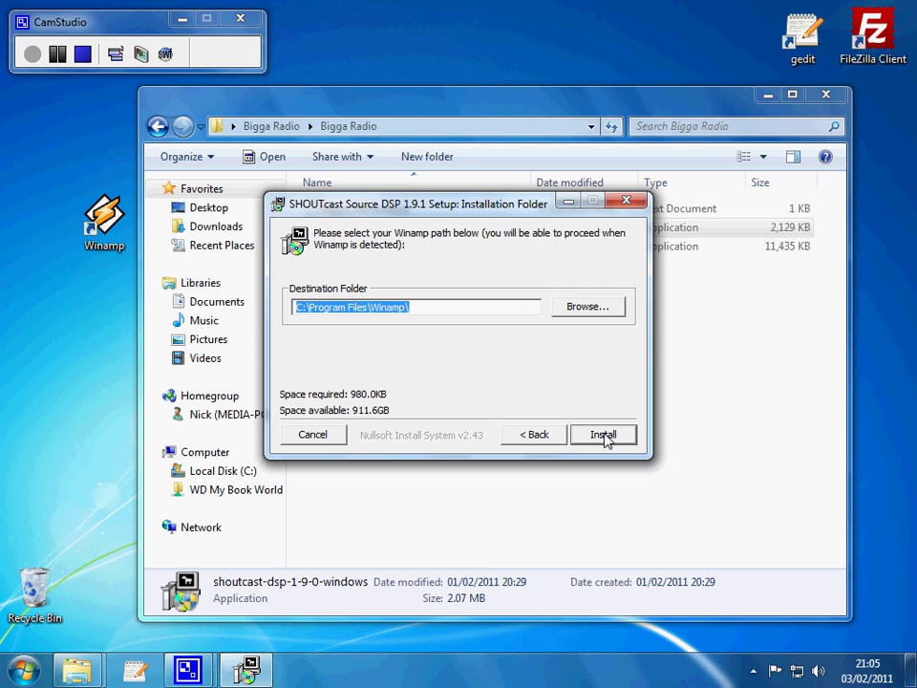
pyautogui.click(612, 442)
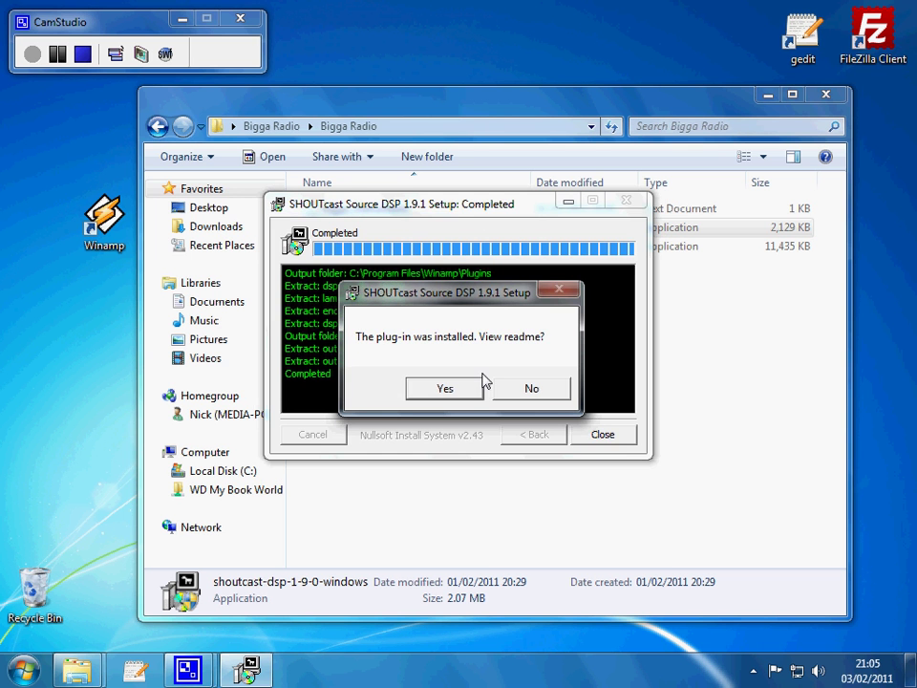
# Finish the plug-in setup by viewing its readme, and close the readme and the Bigga Radio folder window.
pyautogui.click(430, 392)
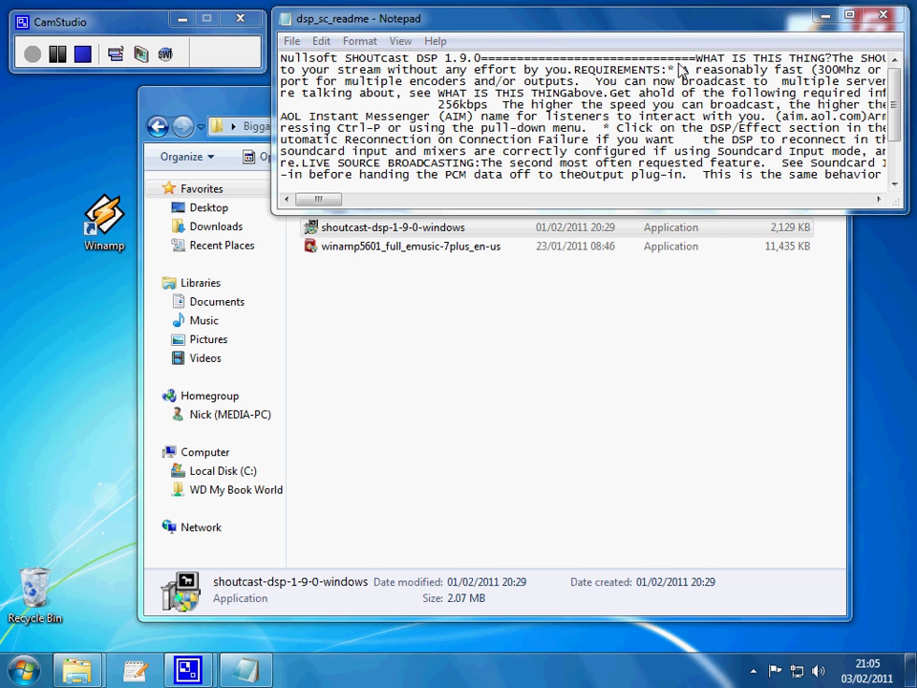
pyautogui.hotkey('alt', 'F4')
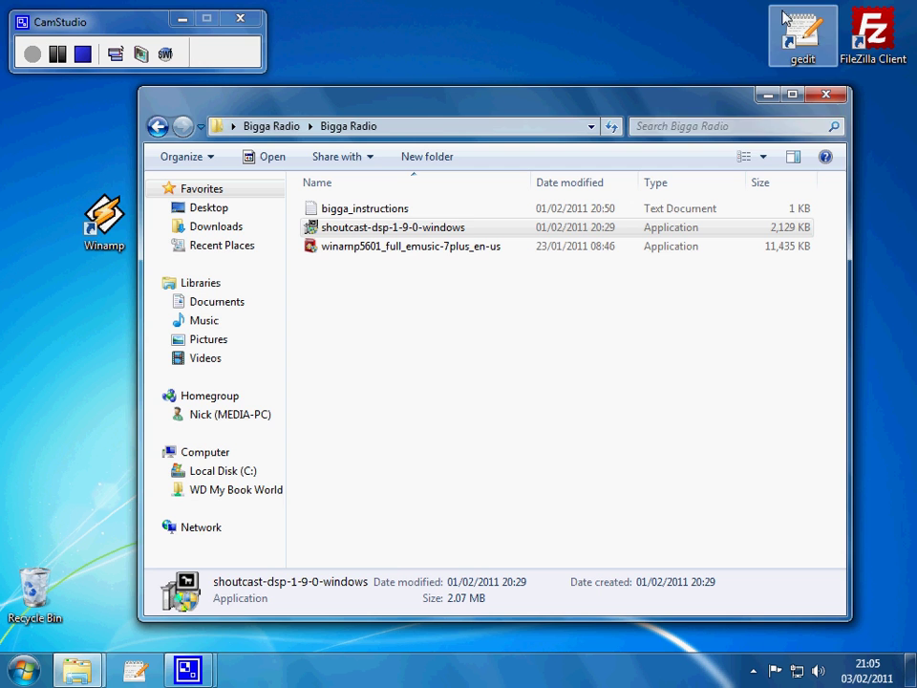
pyautogui.click(827, 94)
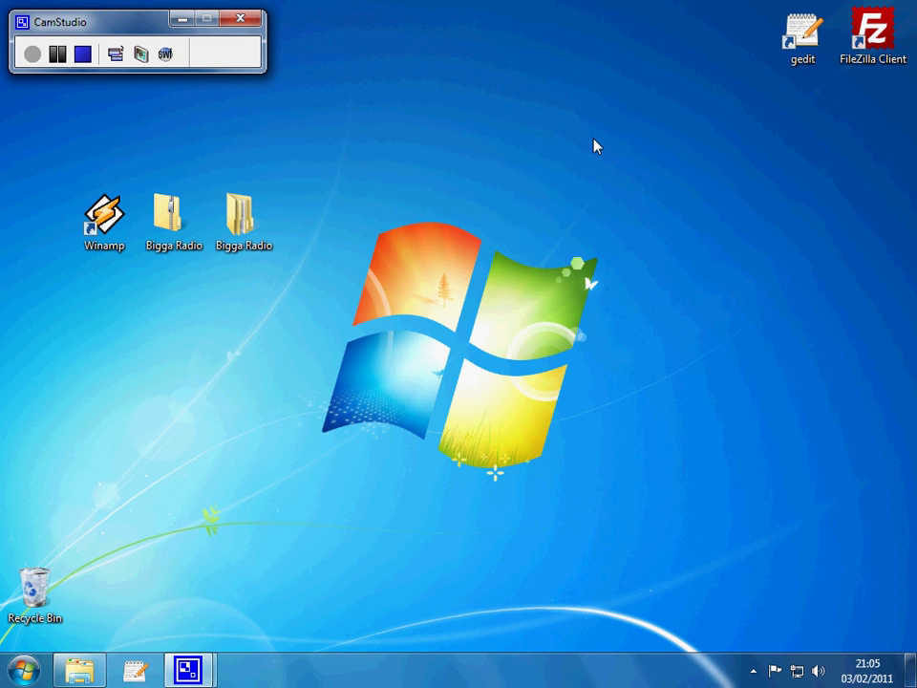
# Run Winamp as administrator and close the SHOUTcast Source window that opens with it.
pyautogui.rightClick(107, 214)
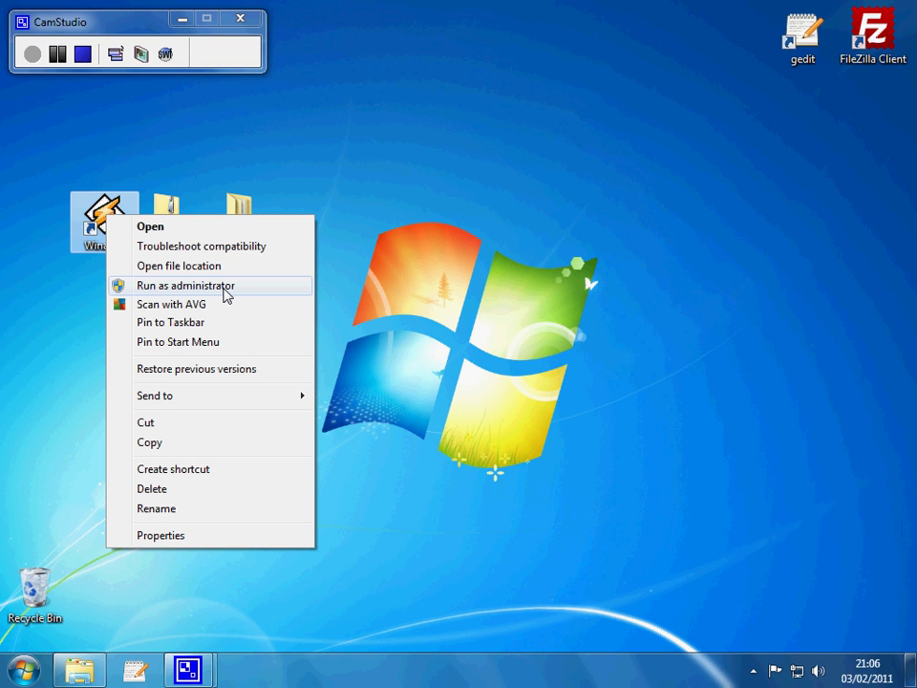
pyautogui.click(201, 289)
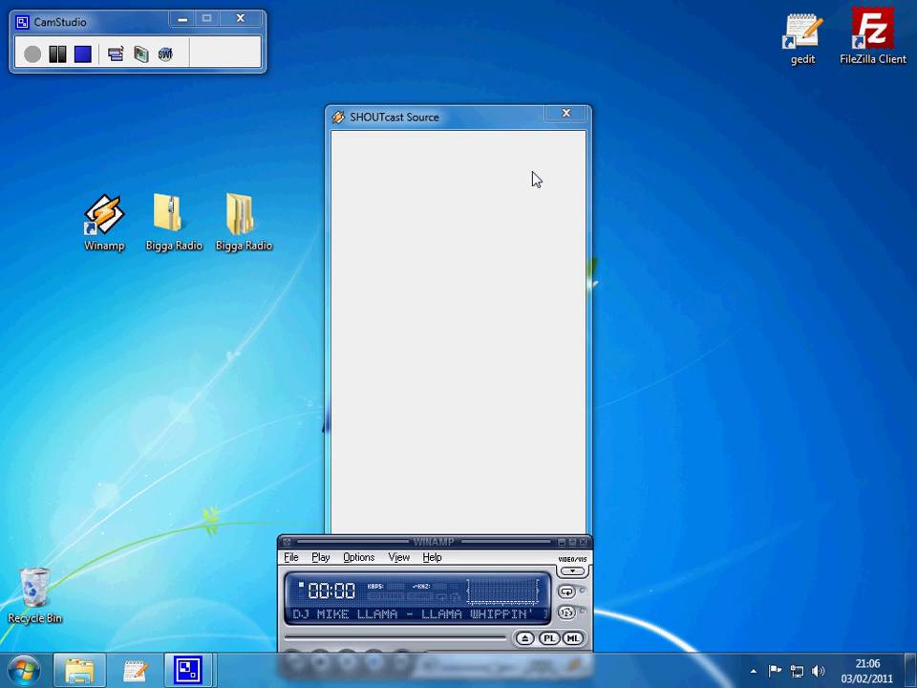
pyautogui.click(570, 116)
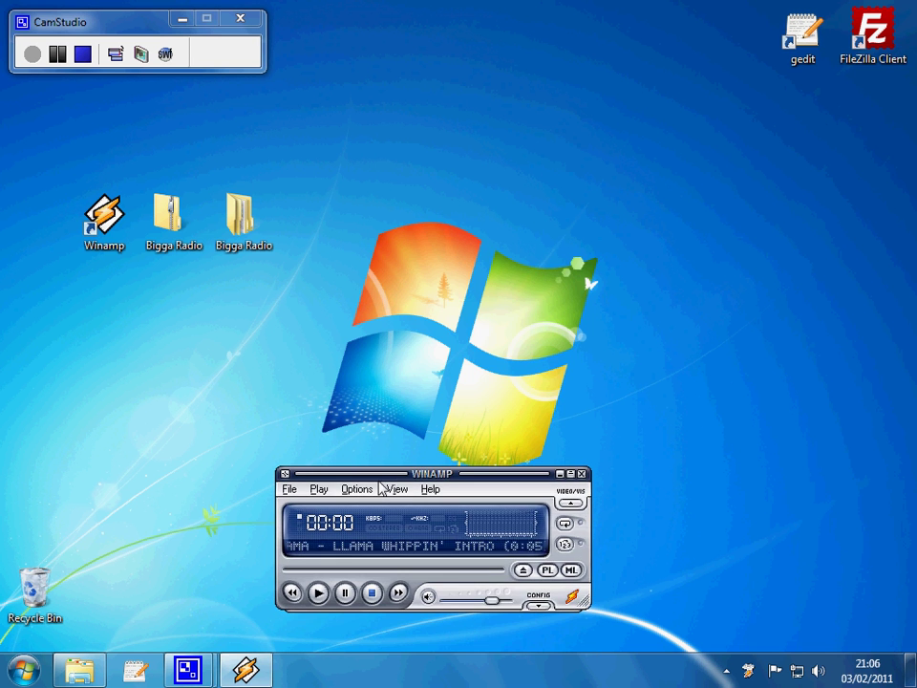
# Activate Nullsoft SHOUTcast Source DSP v1.9.1 as the DSP/Effect plug-in in Winamp's preferences.
pyautogui.click(357, 489)
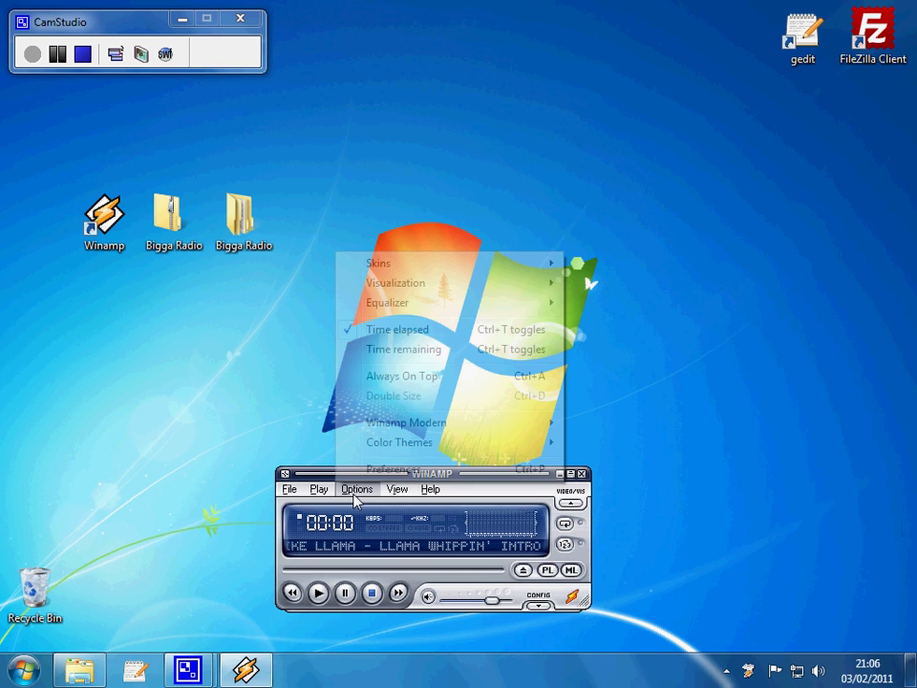
pyautogui.click(358, 489)
pyautogui.click(399, 488)
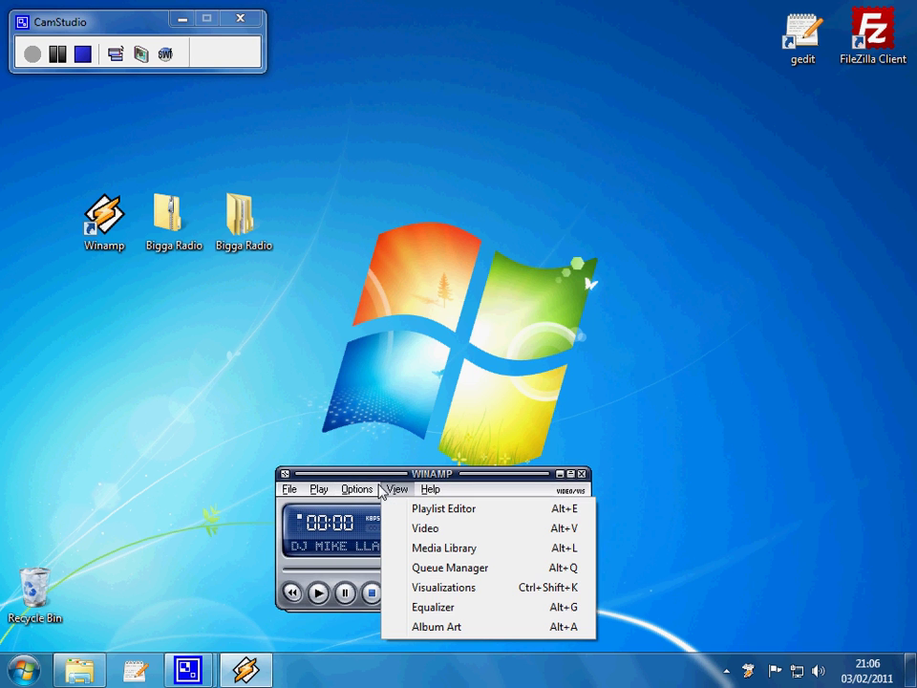
pyautogui.moveTo(369, 490)
pyautogui.click(363, 469)
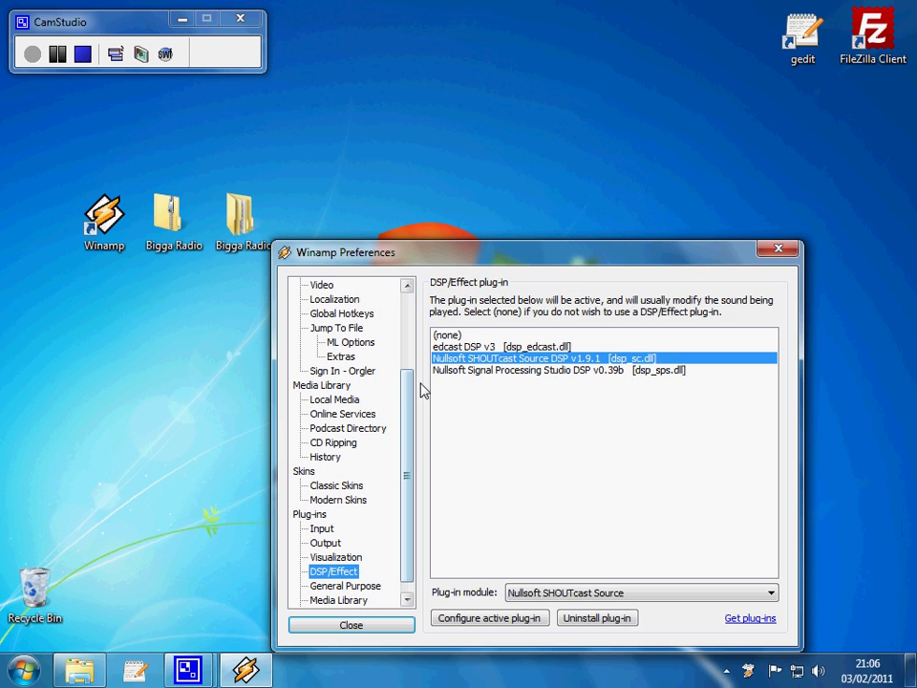
pyautogui.scroll(3, 403, 395)
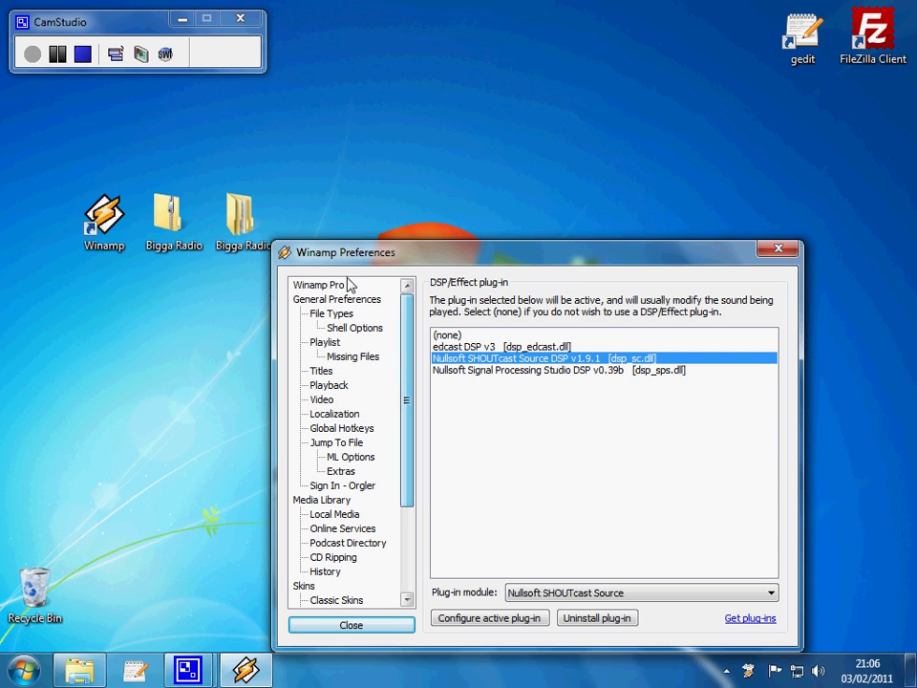
pyautogui.scroll(-3, 403, 340)
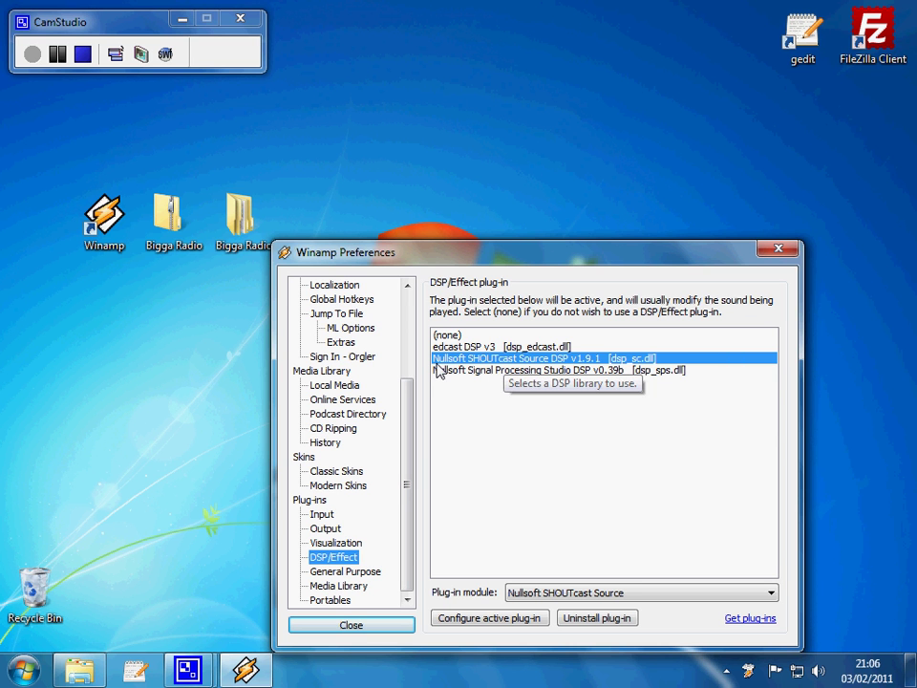
pyautogui.click(530, 362)
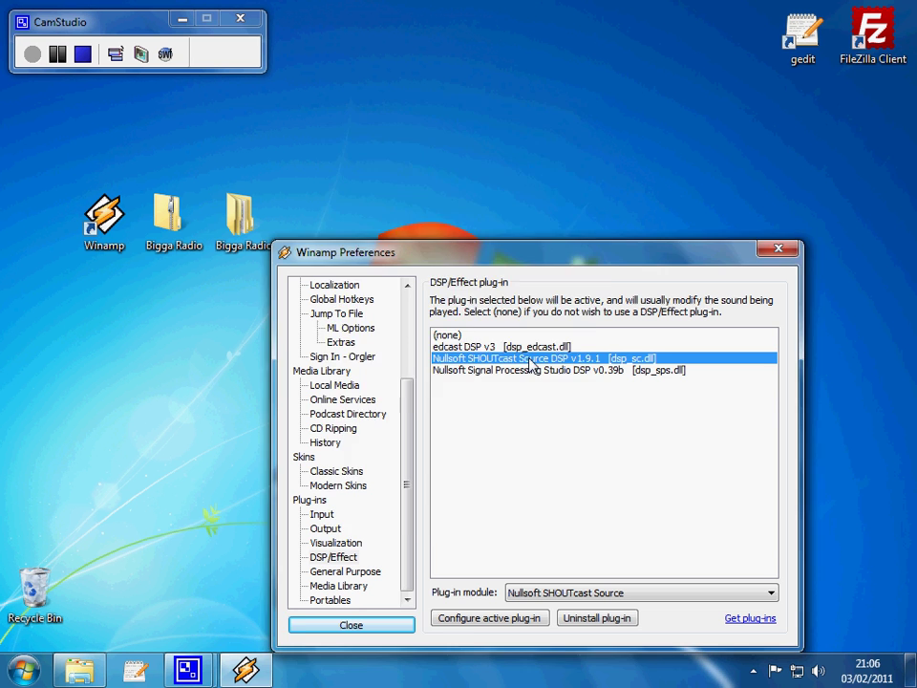
pyautogui.doubleClick(530, 364)
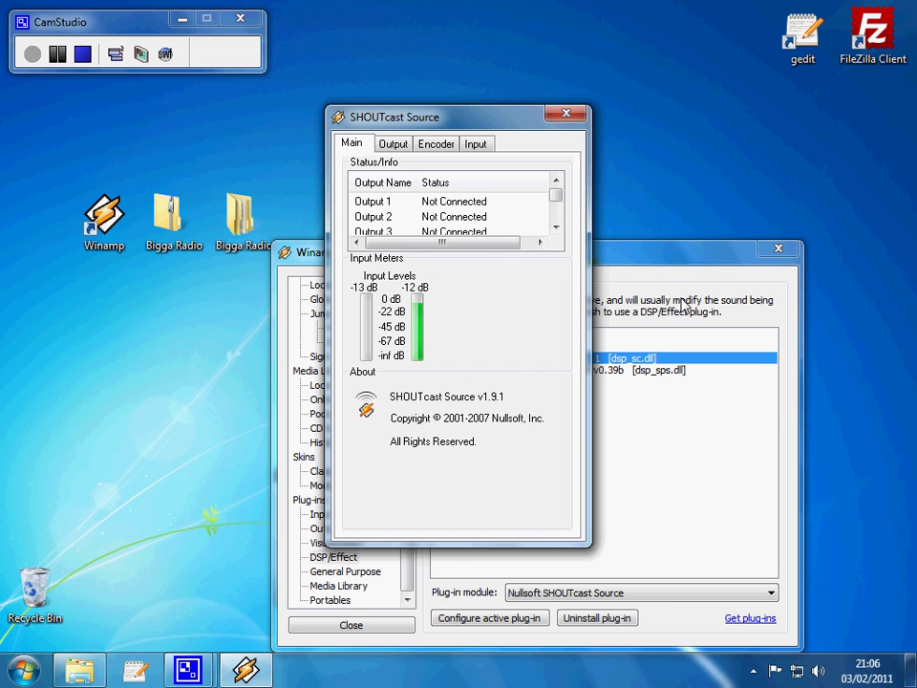
# Close the preferences and arrange the SHOUTcast Source and Winamp windows side by side without overlap.
pyautogui.click(778, 250)
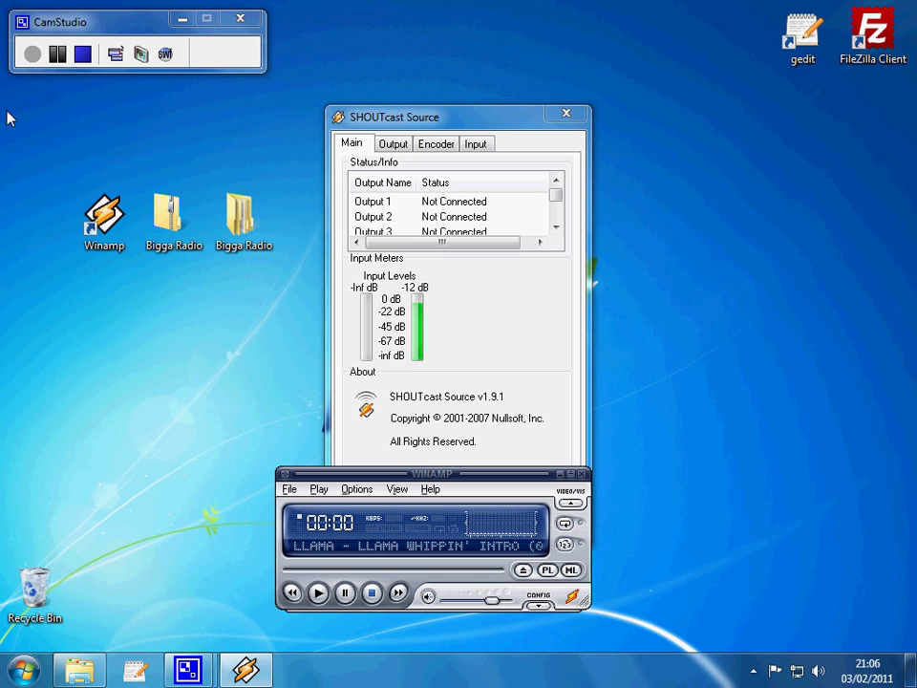
pyautogui.moveTo(475, 129); pyautogui.dragTo(201, 212)
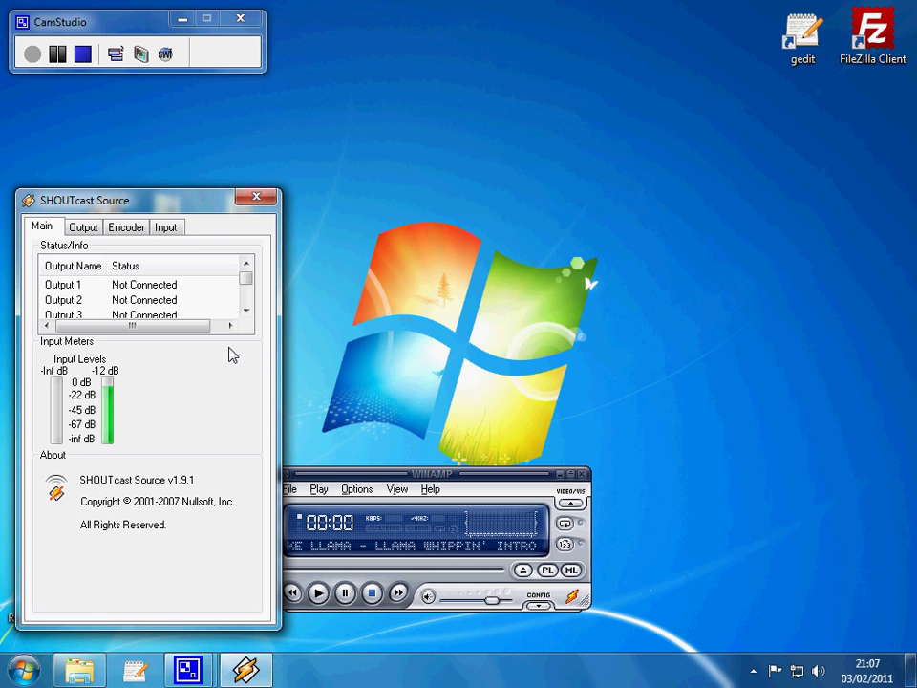
pyautogui.moveTo(413, 480); pyautogui.dragTo(442, 491)
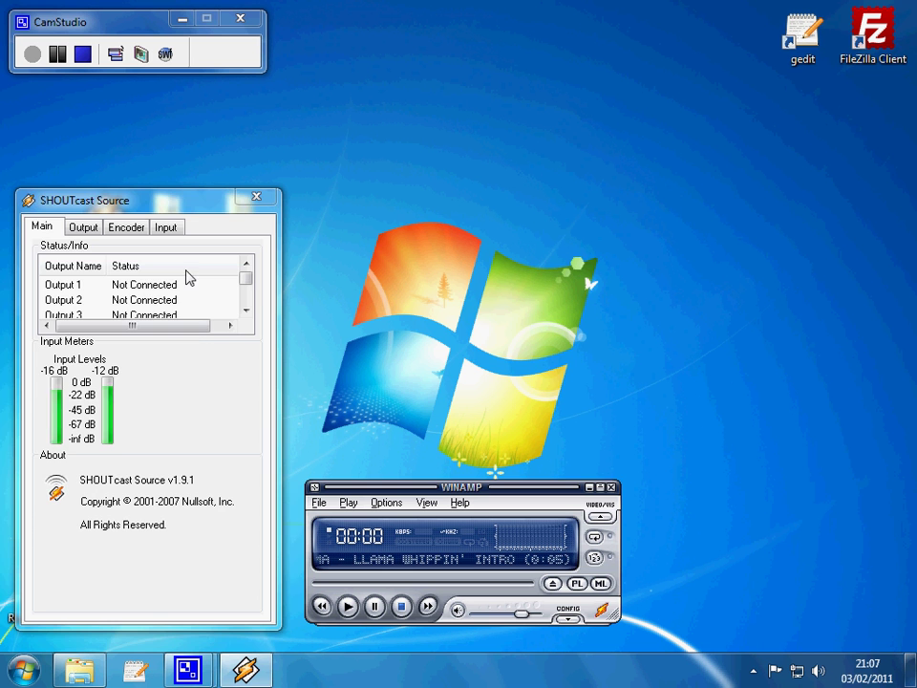
# Configure the SHOUTcast source to use Soundcard Input as the input device at 44100Hz, Stereo.
pyautogui.click(168, 229)
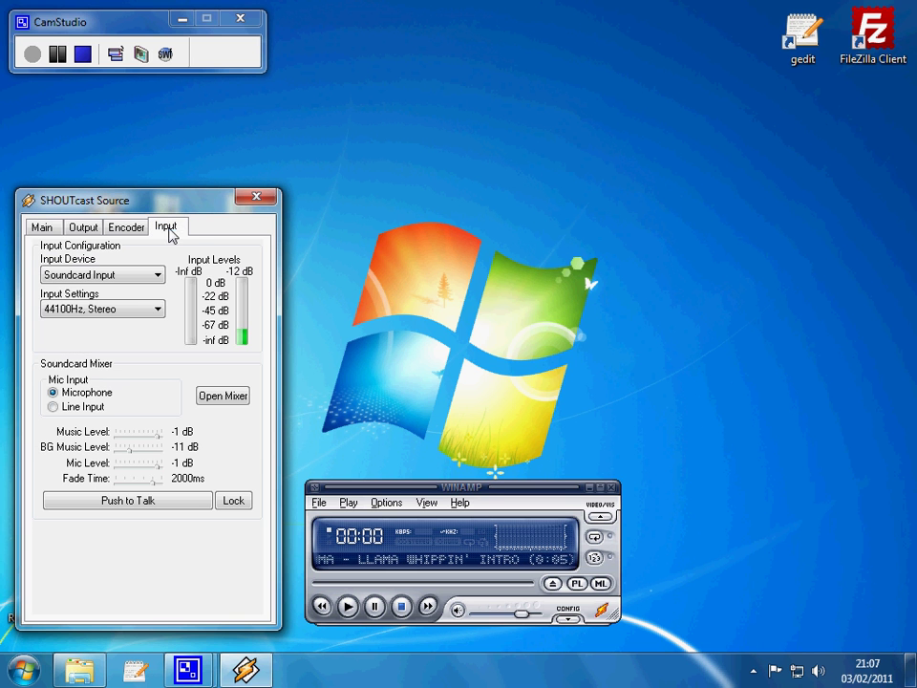
pyautogui.click(159, 277)
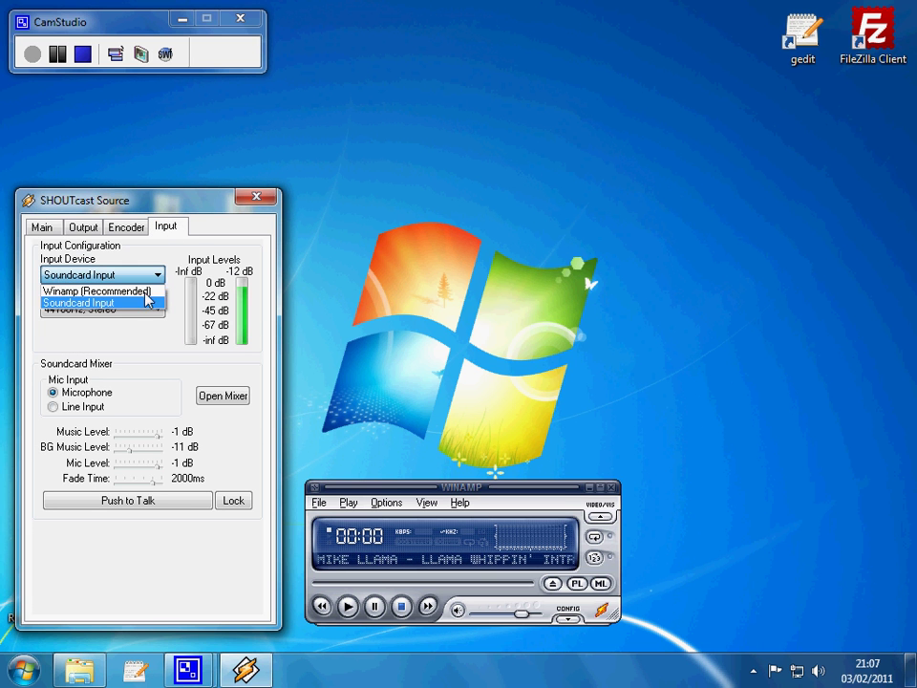
pyautogui.click(124, 303)
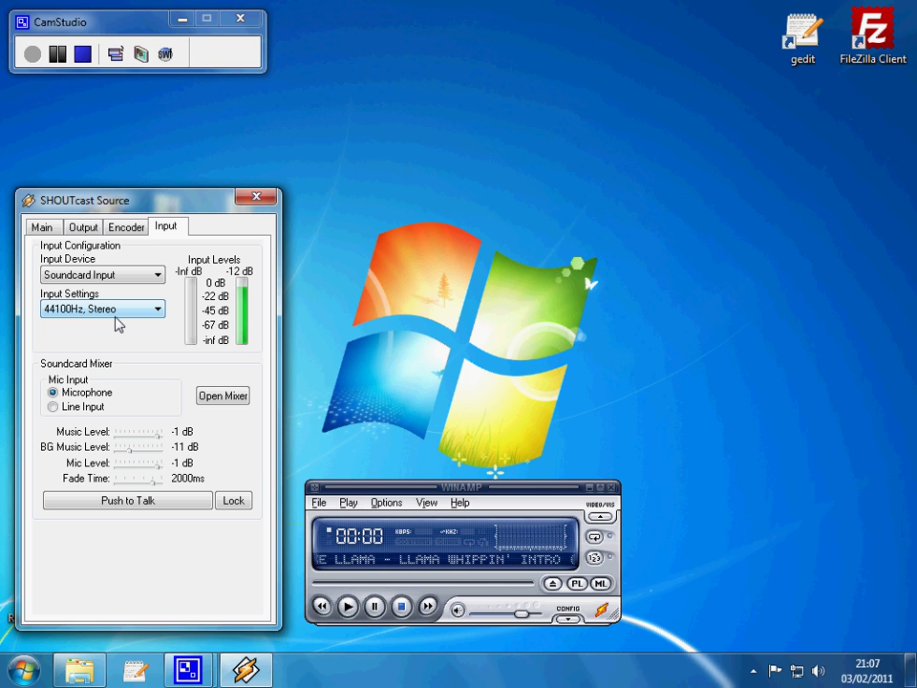
pyautogui.click(160, 285)
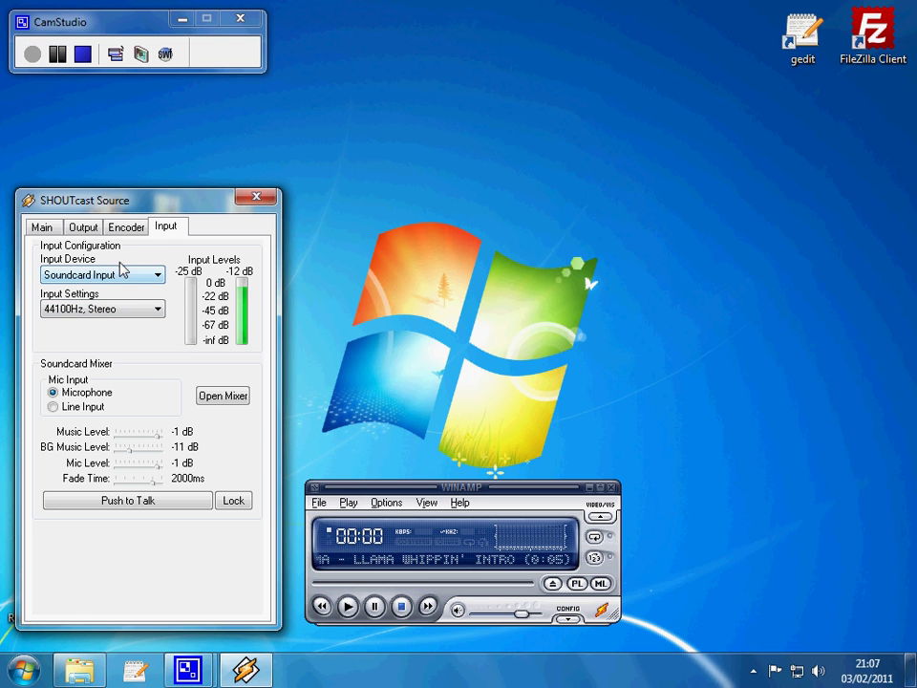
pyautogui.click(159, 310)
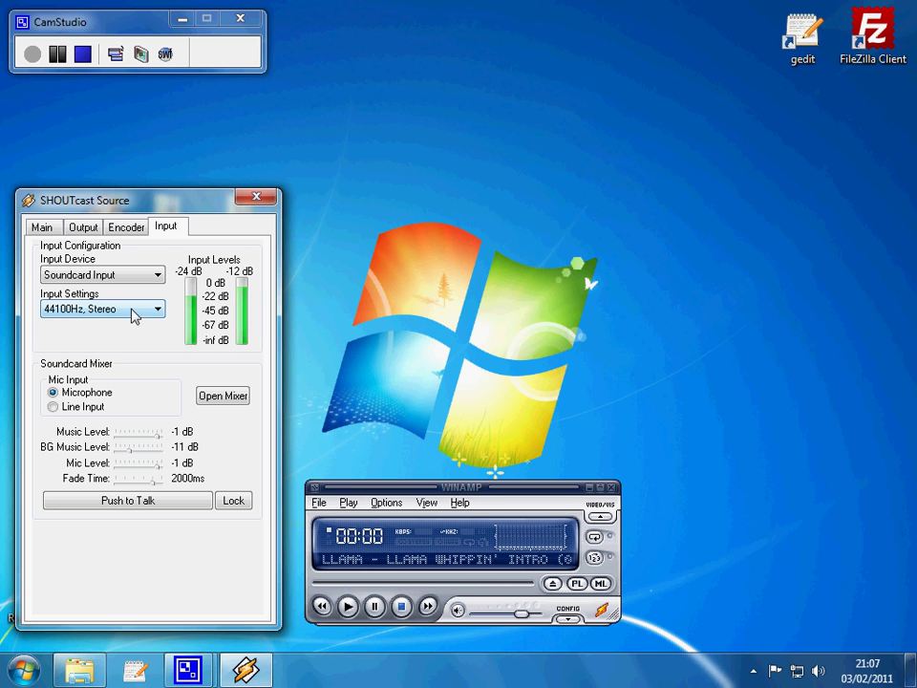
pyautogui.click(158, 313)
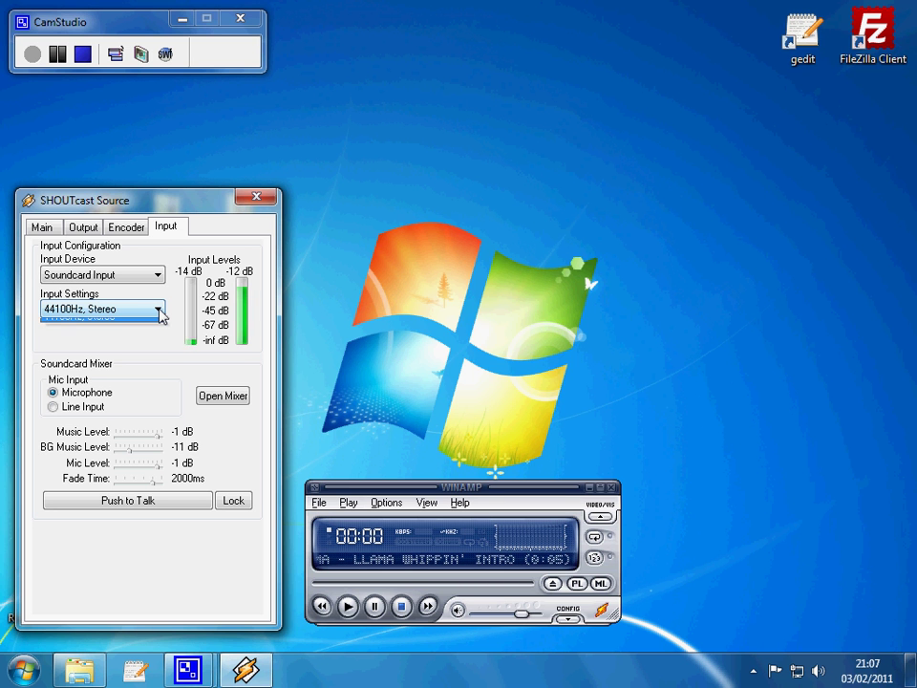
pyautogui.click(120, 362)
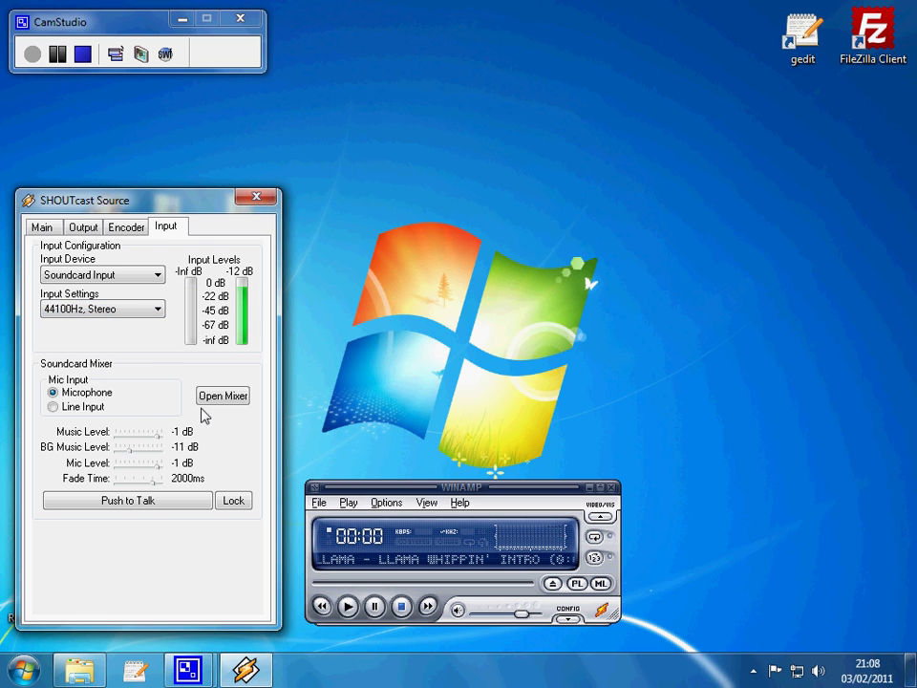
# Set Encoder 1 to the MP3 Encoder type with 128kbps, 44.100kHz, Stereo.
pyautogui.click(131, 227)
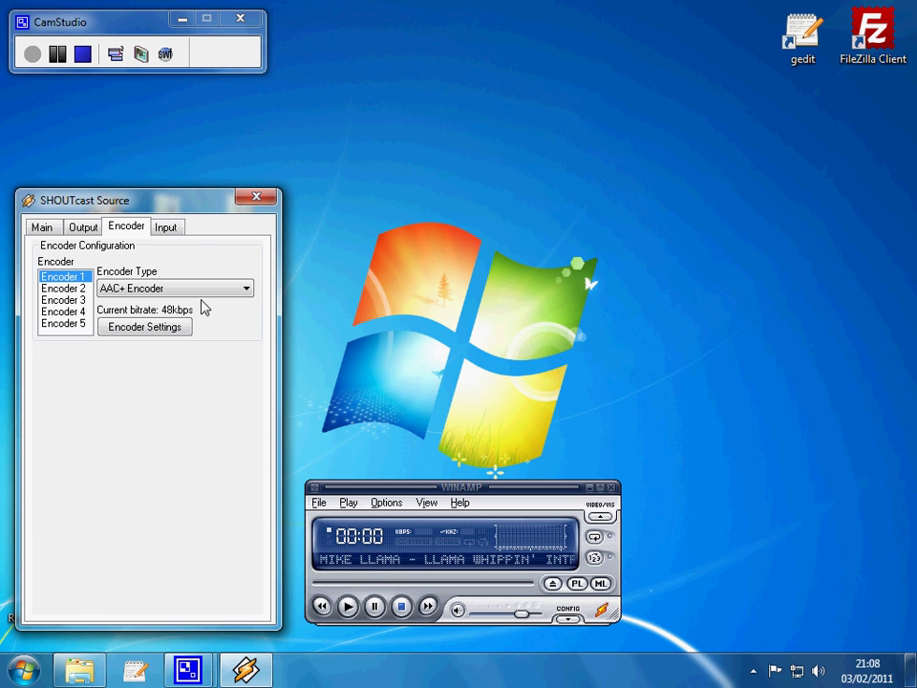
pyautogui.click(148, 288)
pyautogui.click(143, 314)
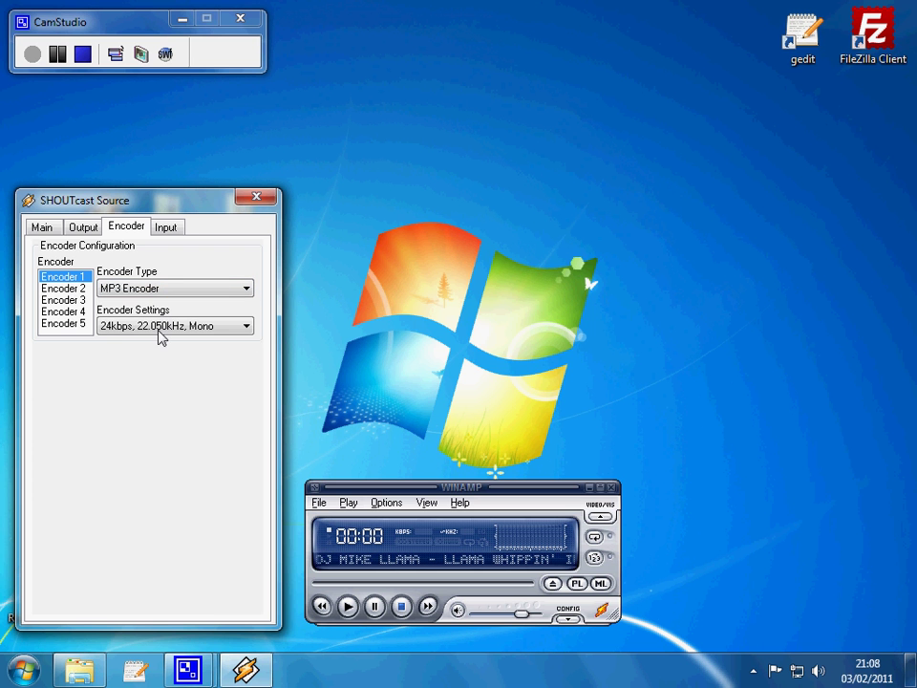
pyautogui.click(160, 329)
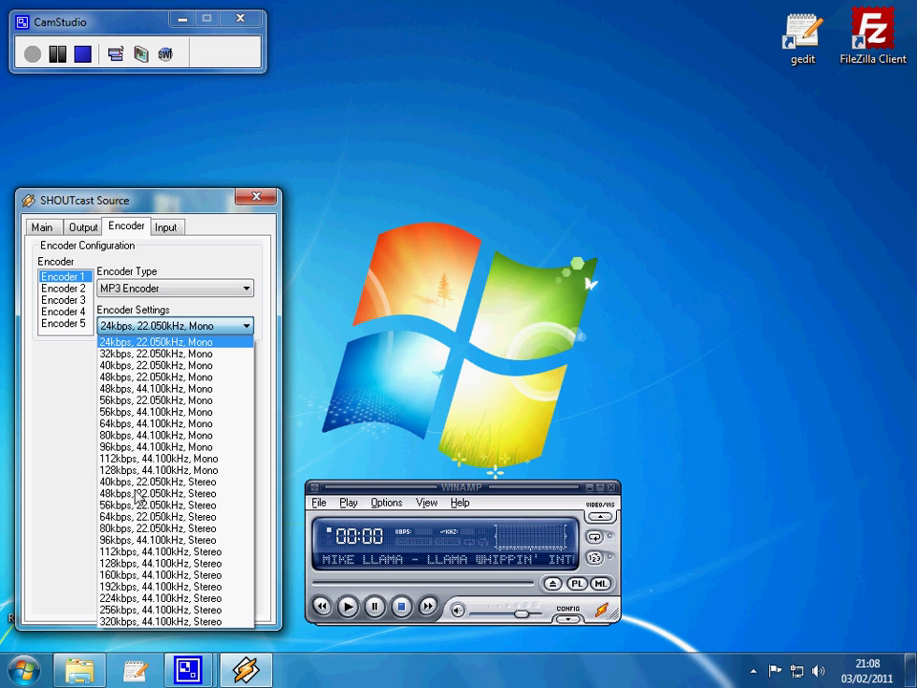
pyautogui.click(184, 563)
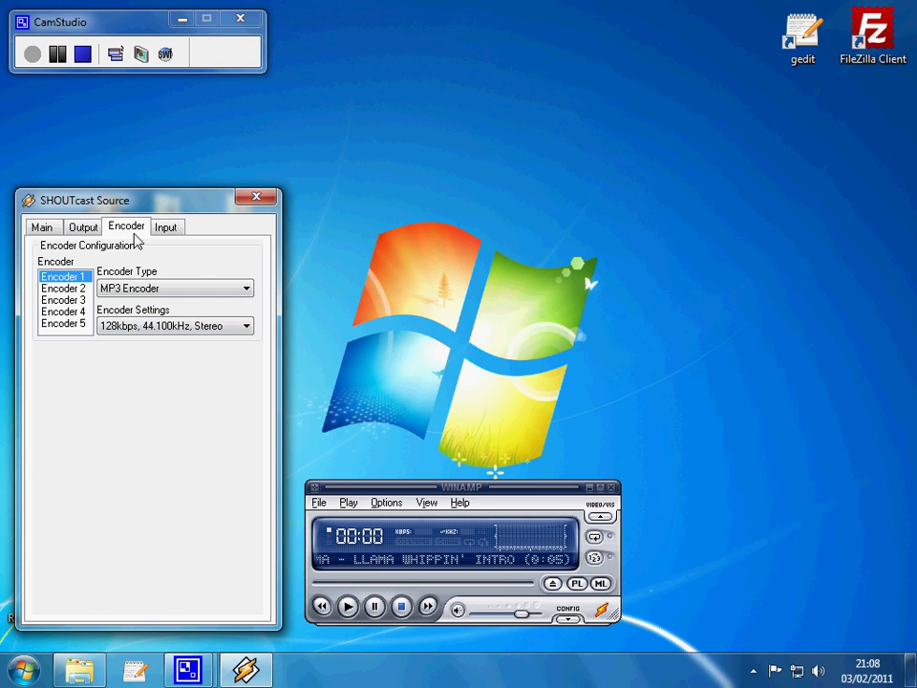
# Show the SHOUTcast output settings, move that window down to uncover the desktop folder, and open bigga_instructions from the nested Bigga Radio folder.
pyautogui.click(88, 229)
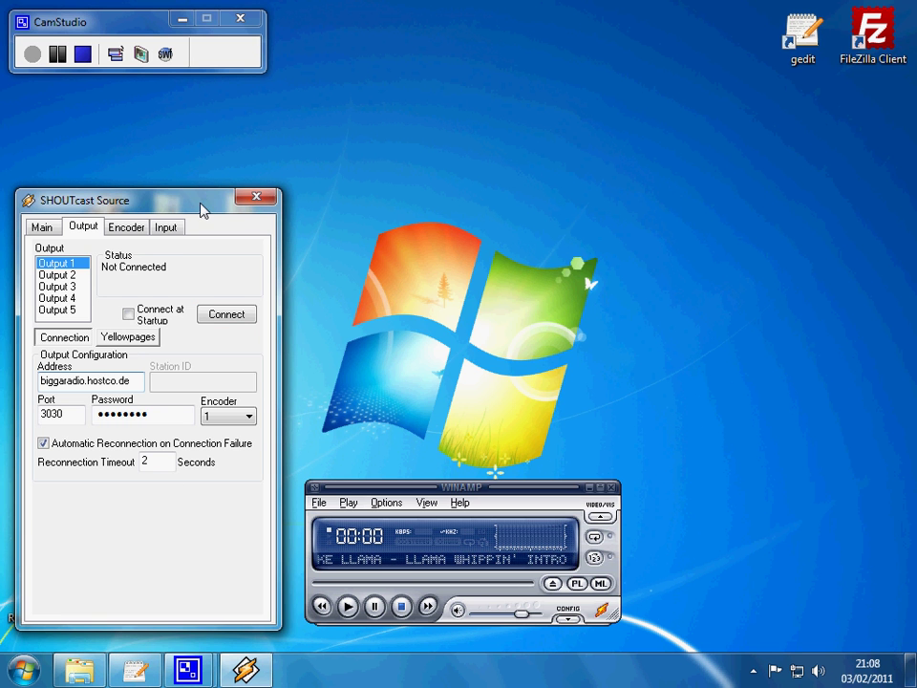
pyautogui.moveTo(201, 209); pyautogui.dragTo(194, 278)
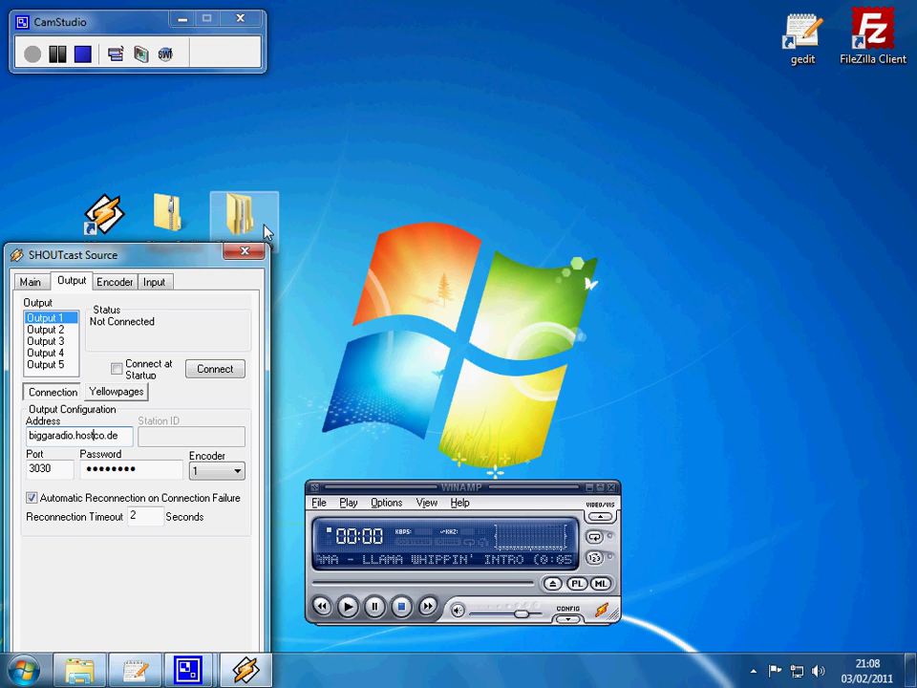
pyautogui.doubleClick(240, 212)
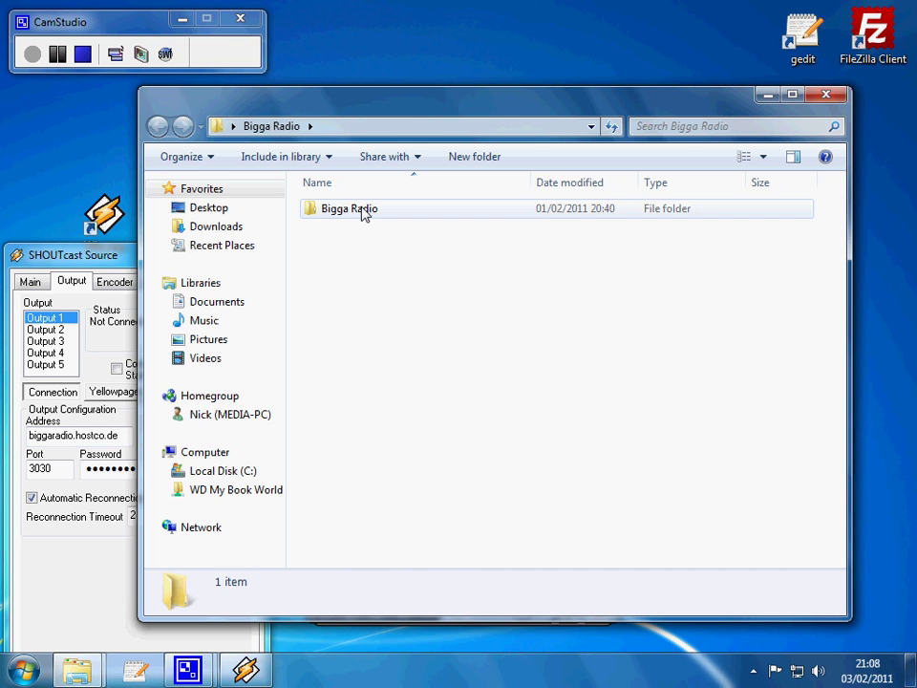
pyautogui.doubleClick(362, 210)
pyautogui.doubleClick(374, 212)
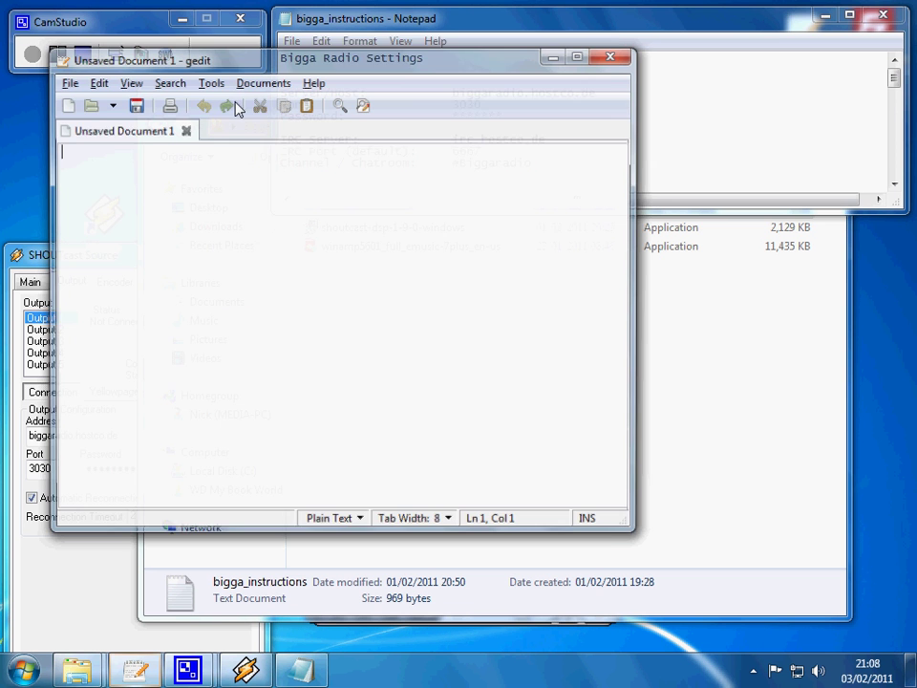
# Close the empty gedit document and the Bigga Radio folder window, leaving the bigga_instructions text open.
pyautogui.click(616, 54)
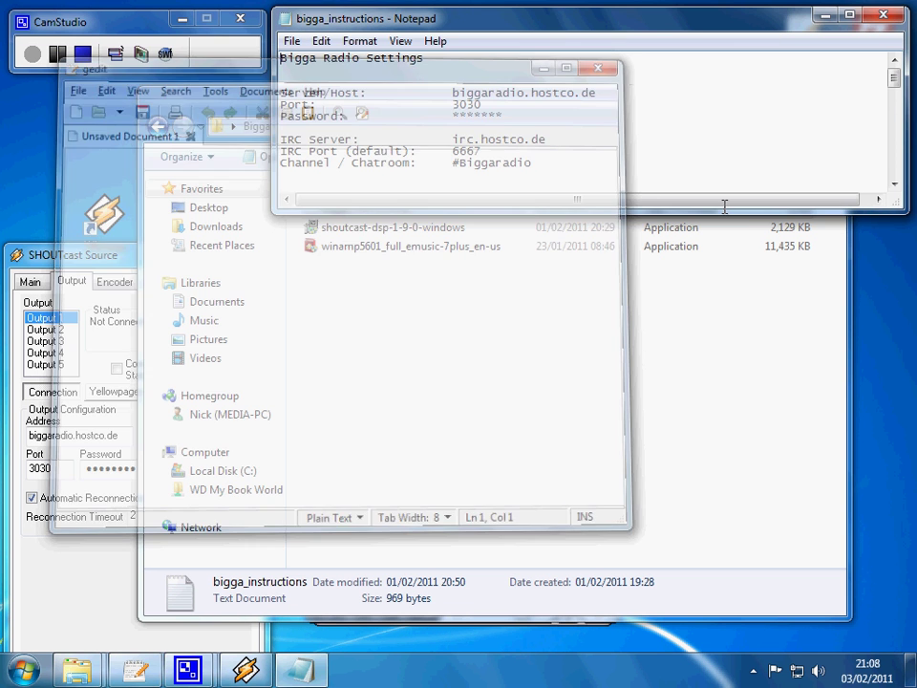
pyautogui.click(689, 315)
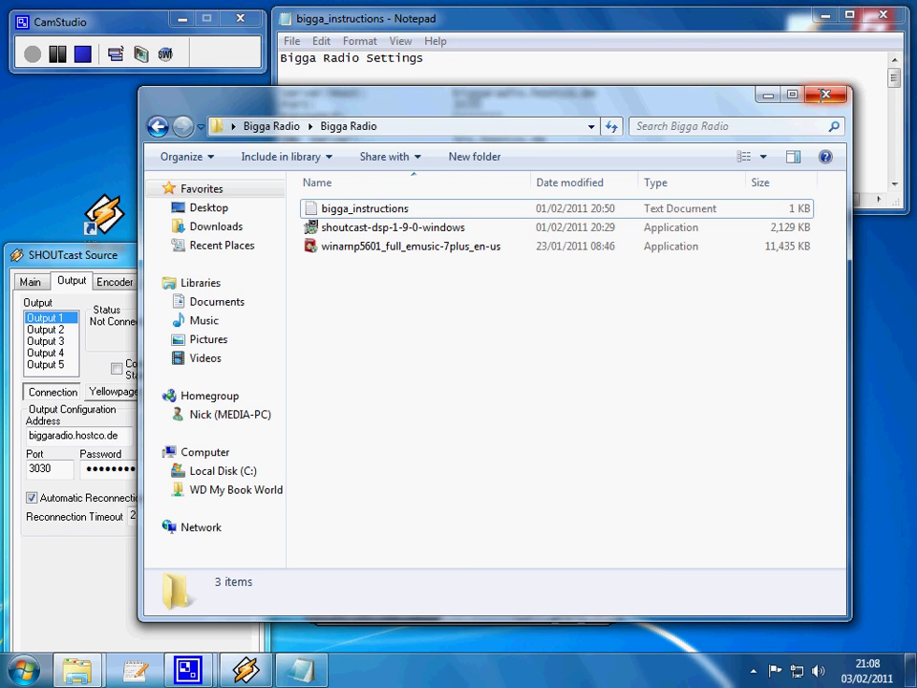
pyautogui.hotkey('alt', 'F4')
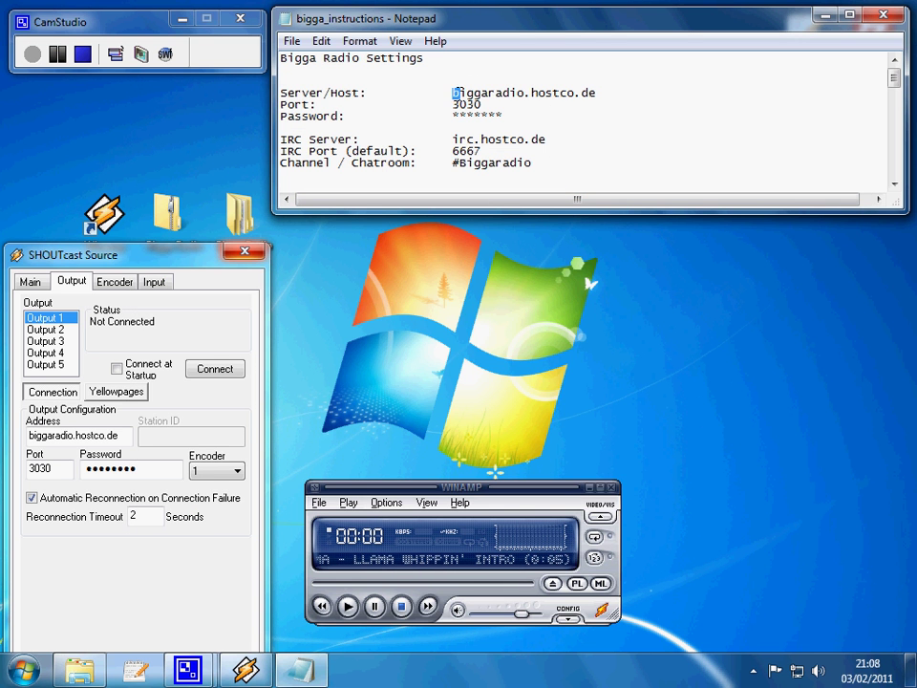
# Copy the server host biggaradio.hostco.de from the instructions and paste it over the address of Output 1.
pyautogui.moveTo(456, 92); pyautogui.dragTo(594, 91)
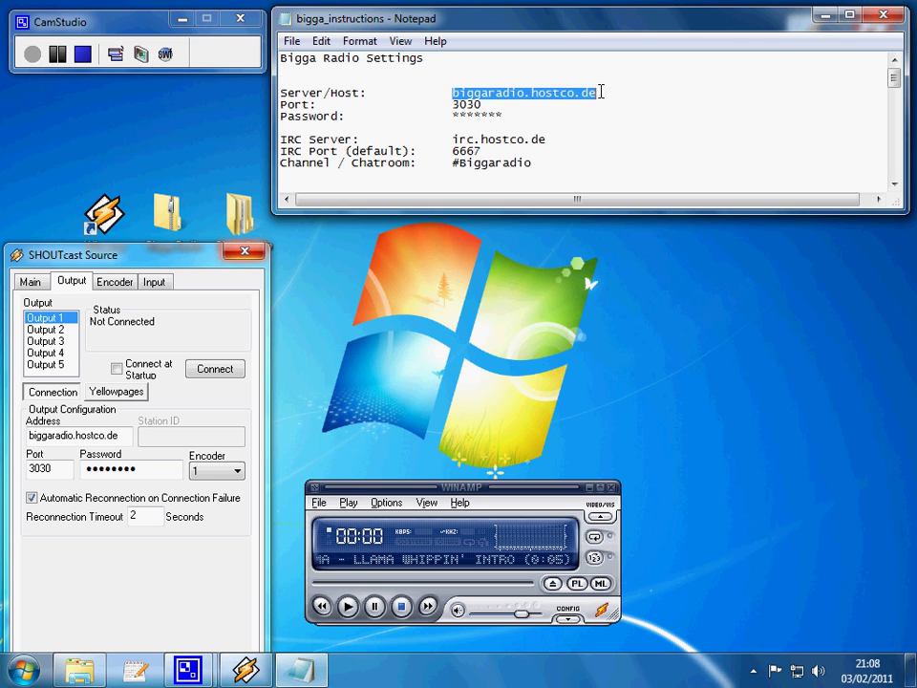
pyautogui.rightClick(578, 92)
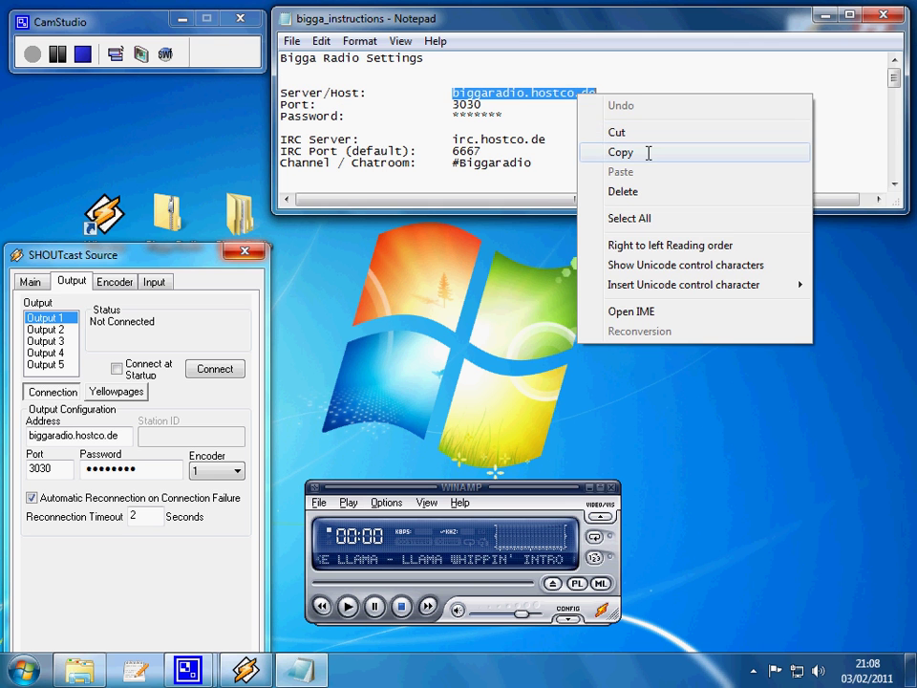
pyautogui.click(648, 153)
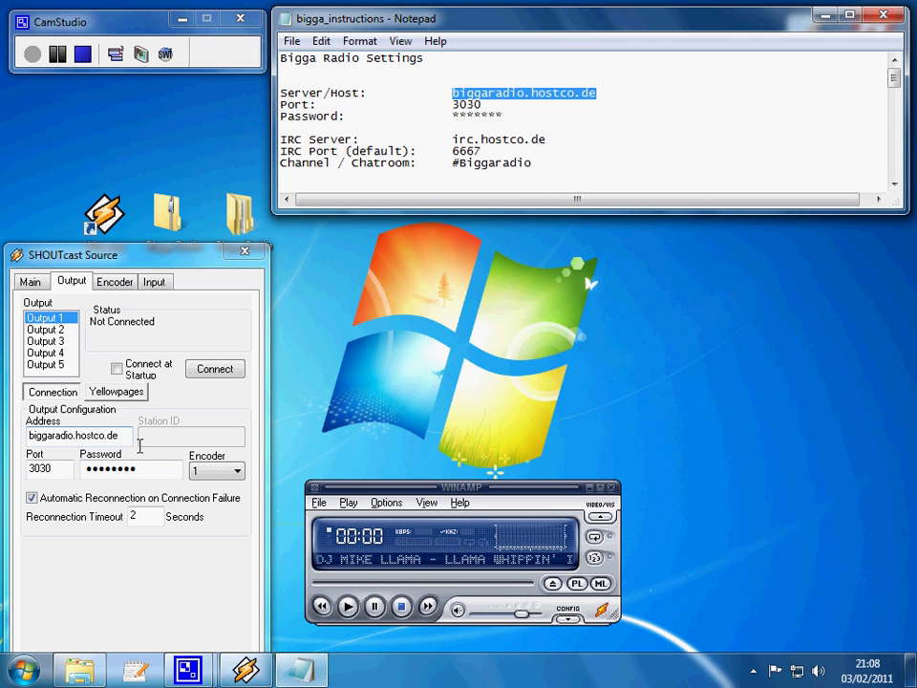
pyautogui.moveTo(125, 436); pyautogui.dragTo(16, 429)
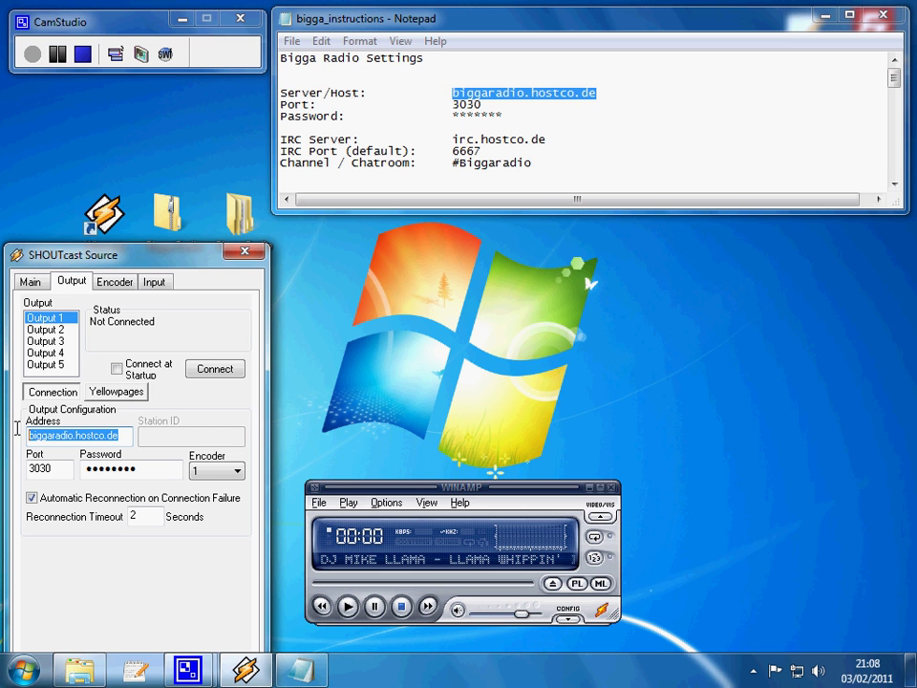
pyautogui.rightClick(78, 439)
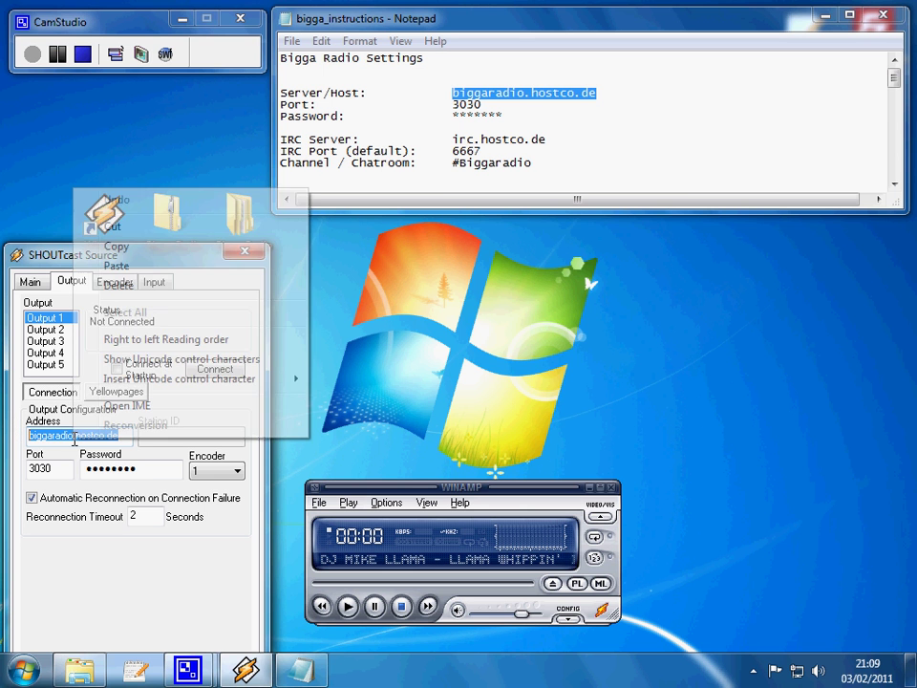
pyautogui.click(163, 268)
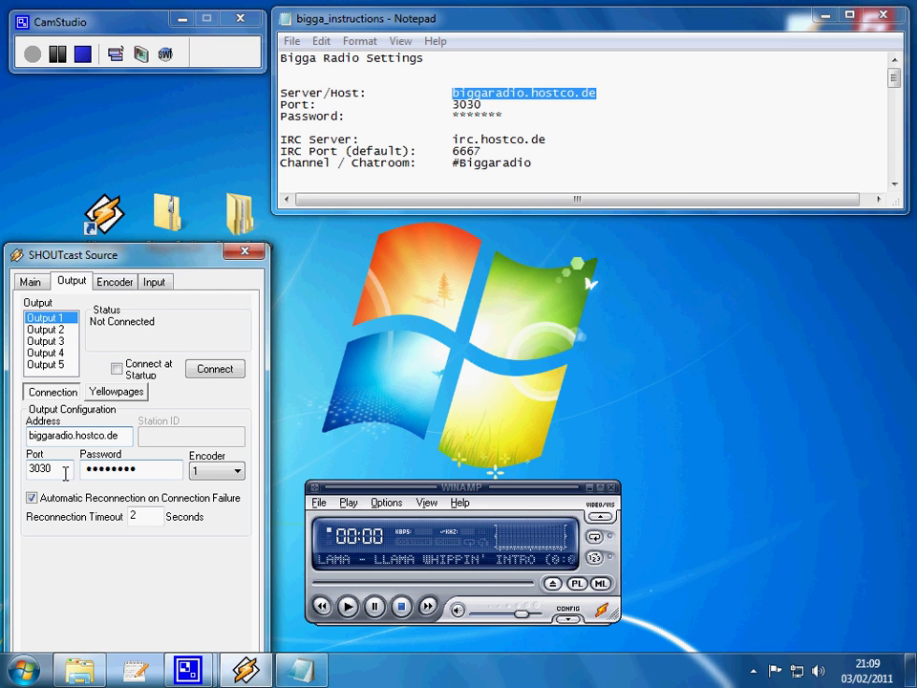
# Replace the password of Output 1 with the station's server password.
pyautogui.click(148, 474)
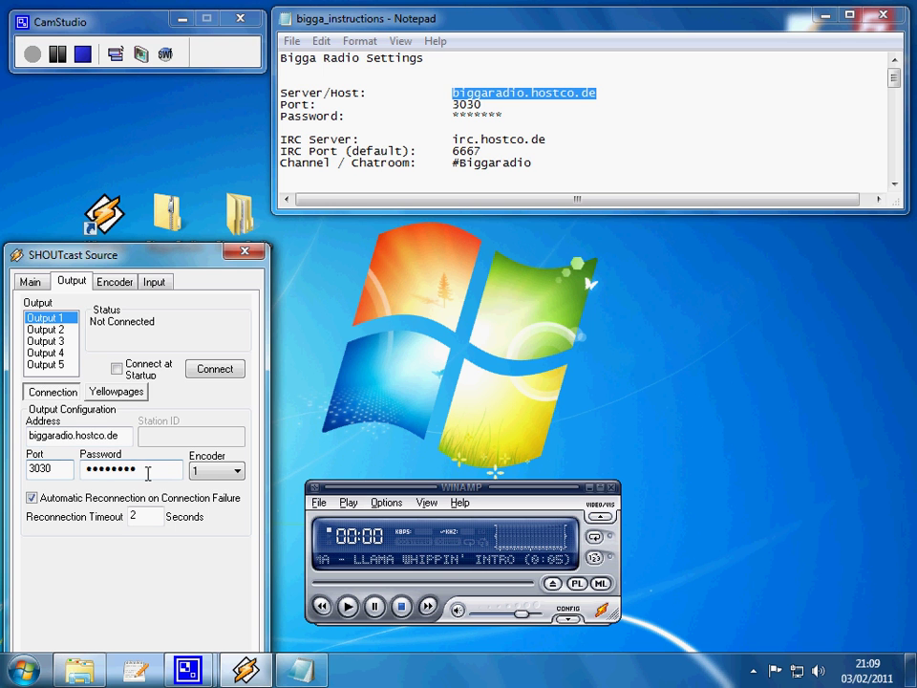
pyautogui.moveTo(148, 474); pyautogui.dragTo(56, 462)
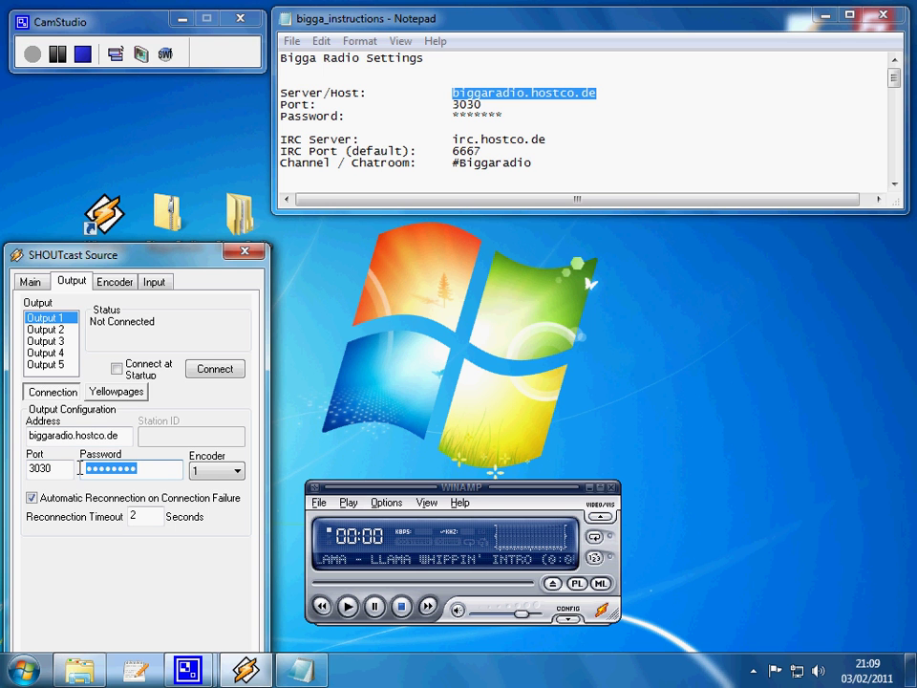
pyautogui.write('****')
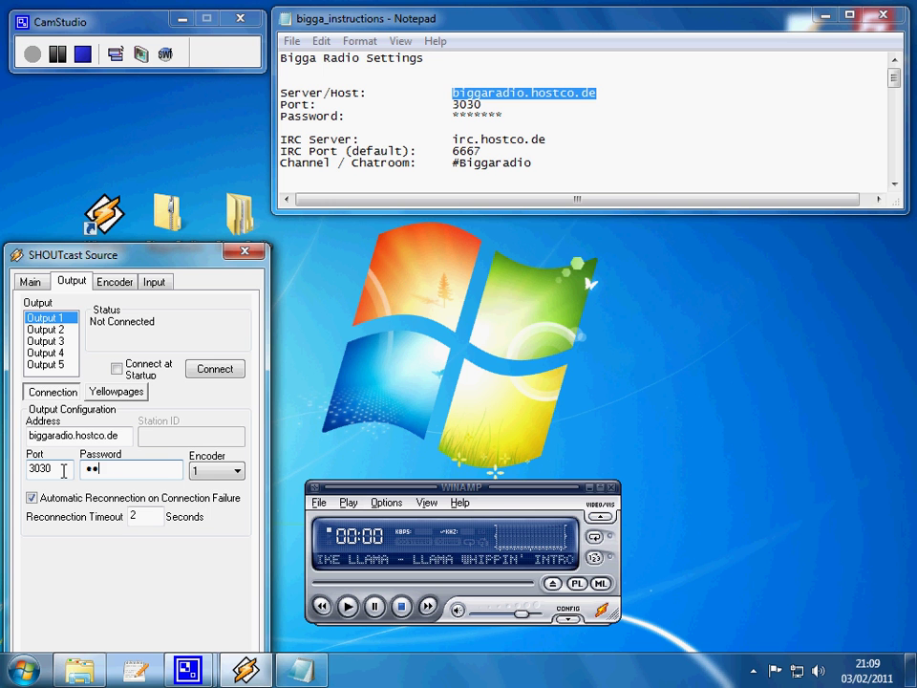
pyautogui.write('****')
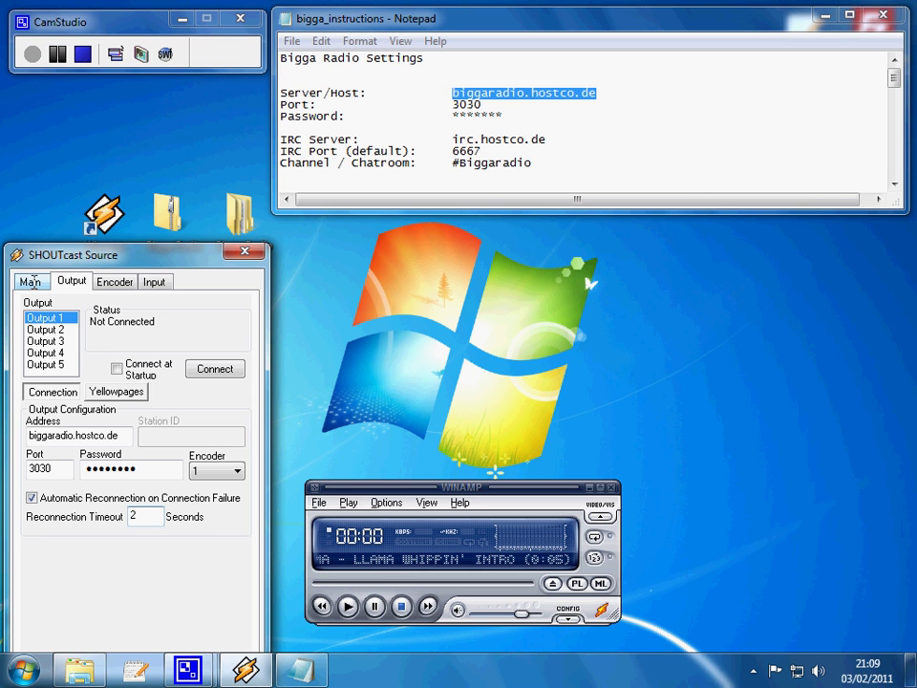
# Check the output connection status and input level meters in SHOUTcast Source, and return to the Output 1 settings.
pyautogui.click(31, 282)
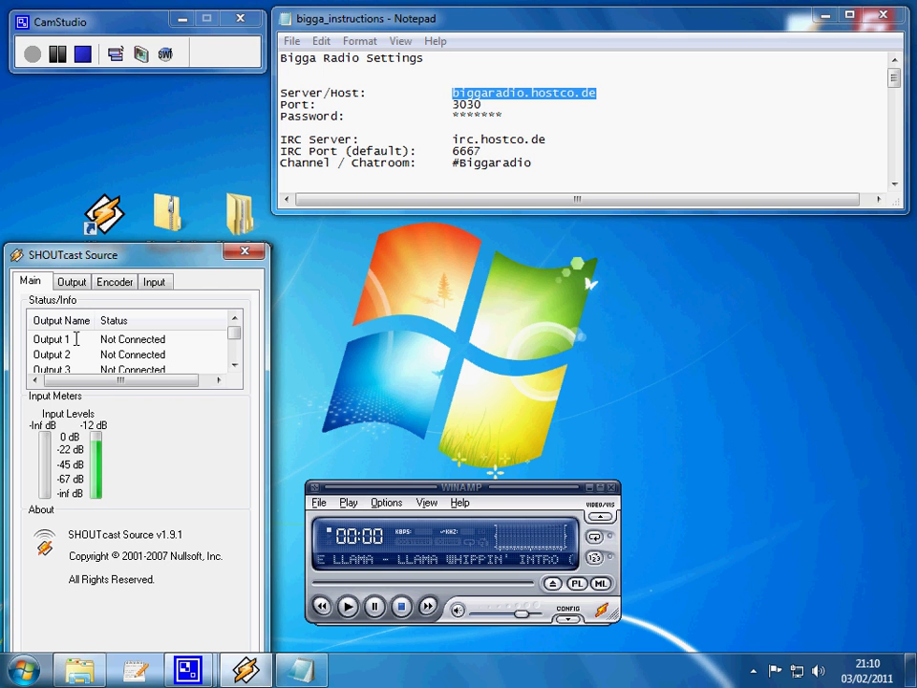
pyautogui.click(70, 281)
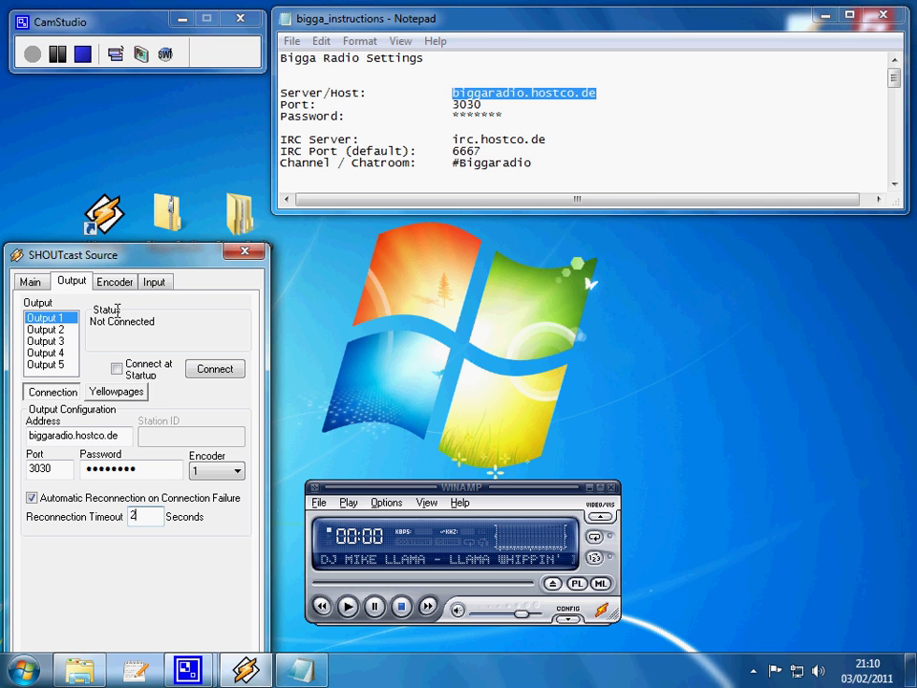